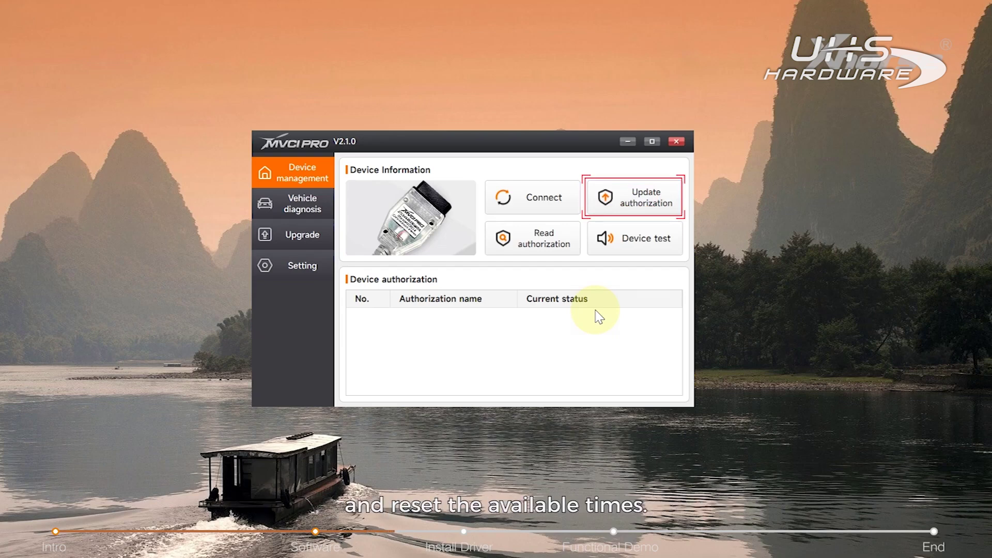
Step: Show the Vehicle diagnosis page, with HDS installed and ODIS and Techstream not installed
{"action": "left_click", "coordinate": [305, 206]}
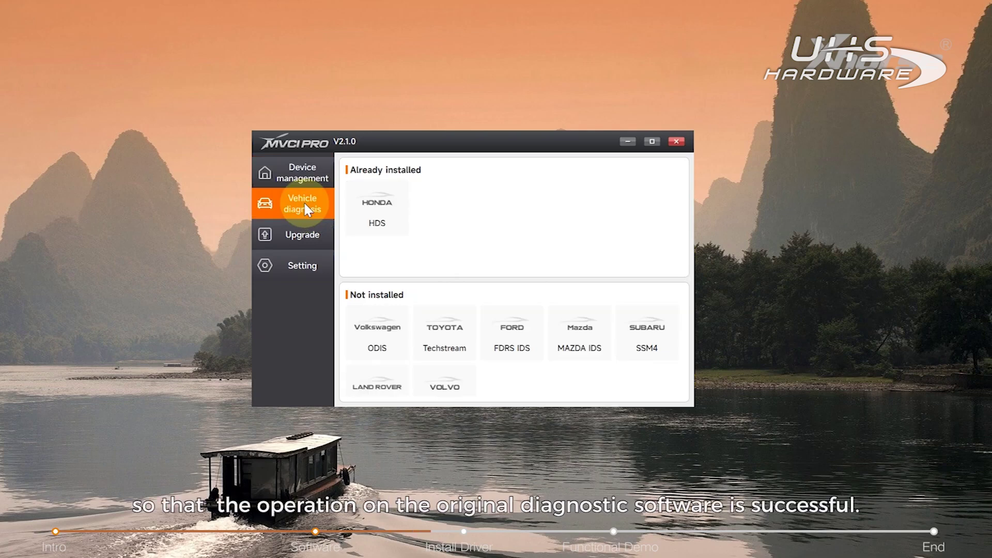
Step: Show the Upgrade page with MVCI PRO 2.0.4 device management
{"action": "left_click", "coordinate": [305, 234]}
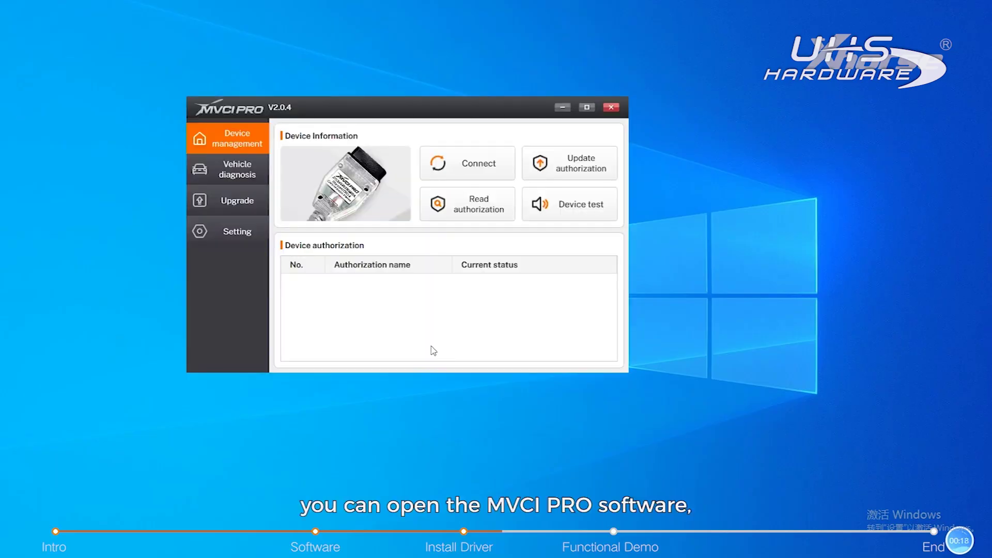
Step: Uninstall the Volkswagen ODIS driver, then reinstall it choosing version 6154
{"action": "left_click", "coordinate": [238, 172]}
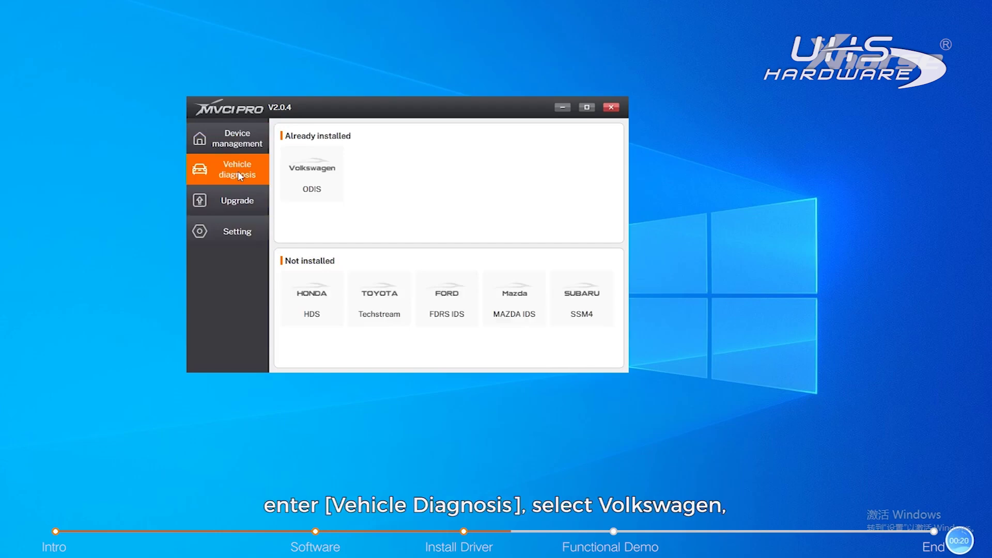
{"action": "left_click", "coordinate": [317, 180]}
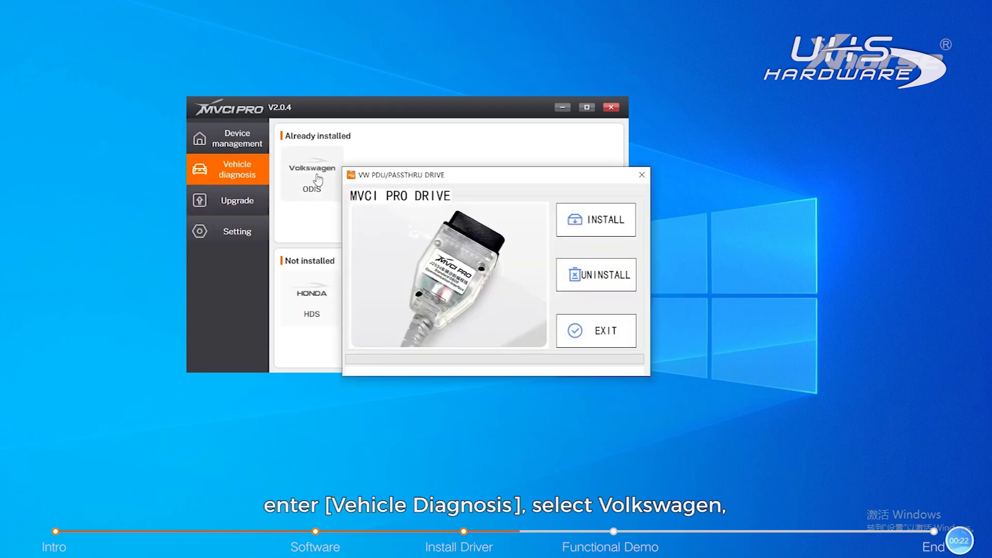
{"action": "left_click", "coordinate": [607, 284]}
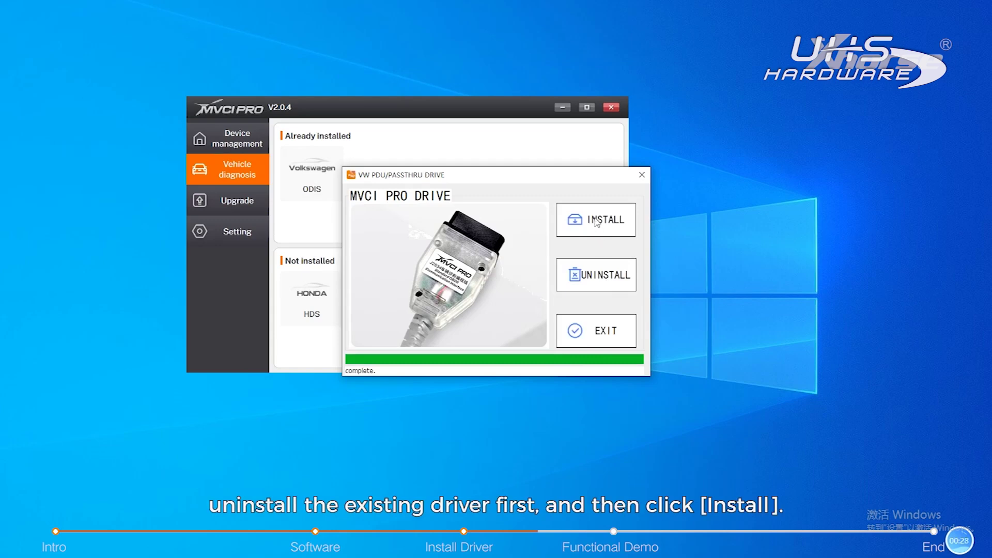
{"action": "left_click", "coordinate": [597, 223]}
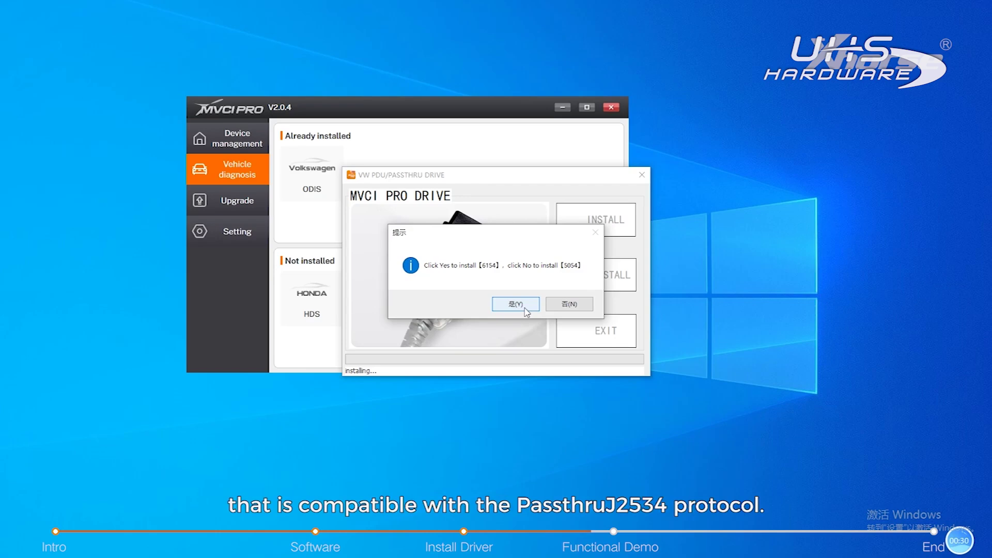
{"action": "left_click", "coordinate": [524, 309]}
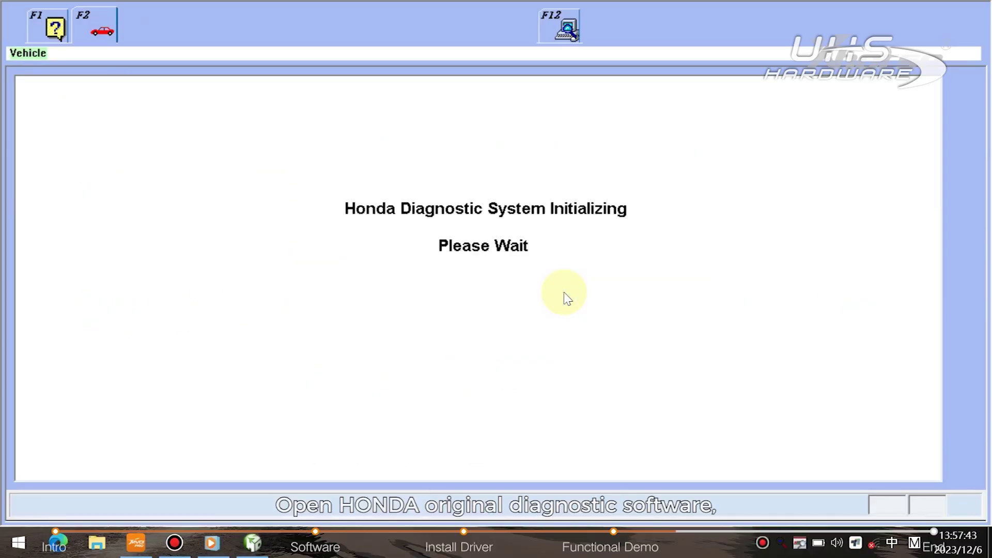
Step: Set the 2017 CIVIC's drive side to Left hand Drive and confirm the vehicle details
{"action": "left_click", "coordinate": [588, 245]}
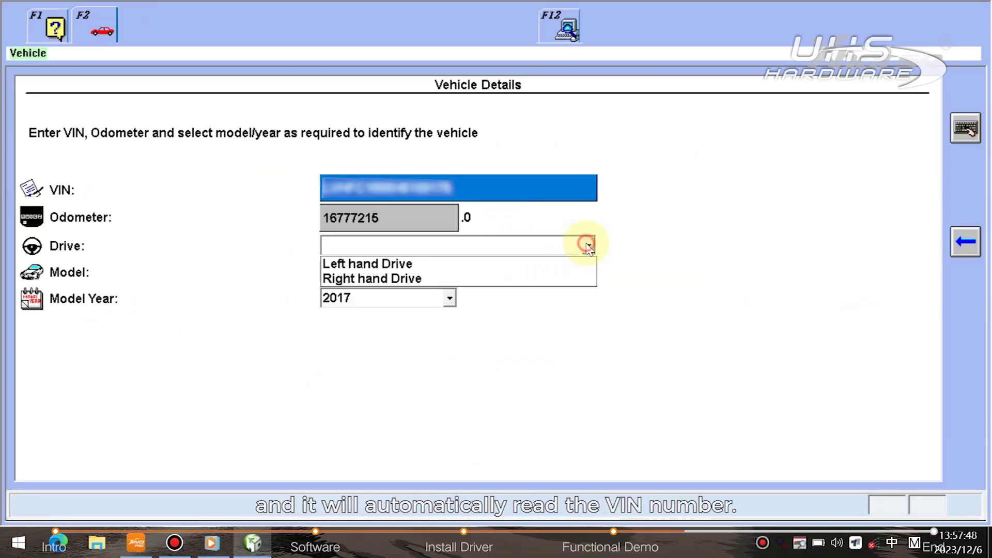
{"action": "left_click", "coordinate": [454, 263]}
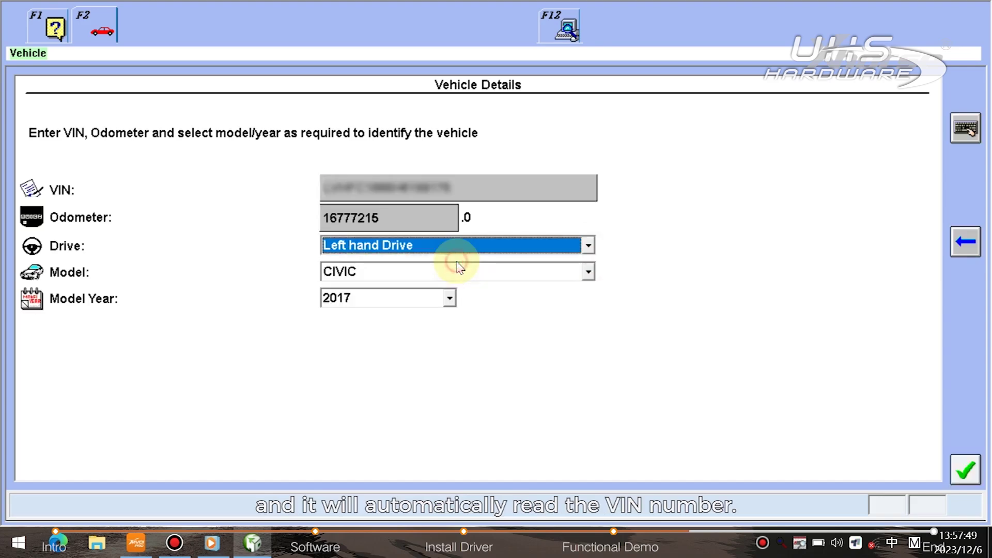
{"action": "left_click", "coordinate": [971, 464]}
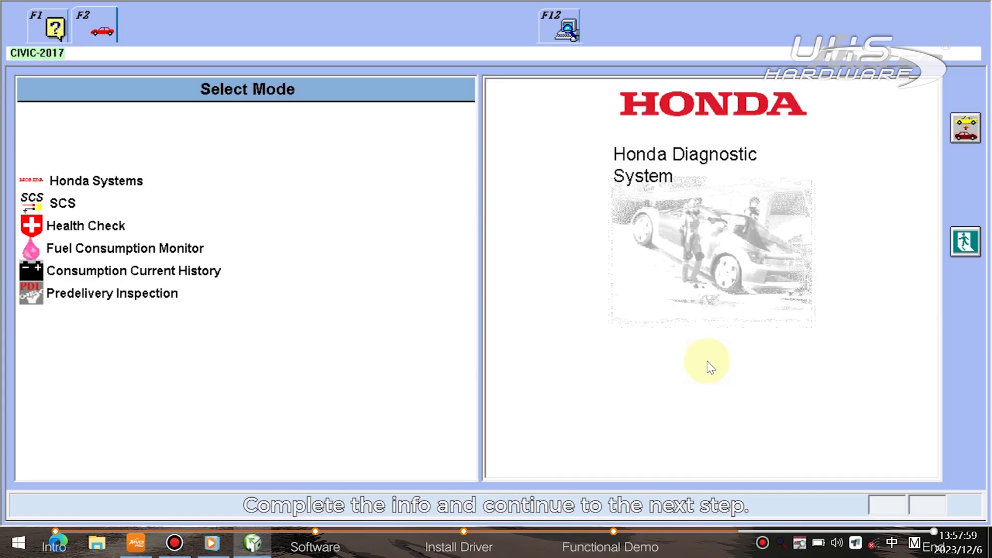
Step: Read DTCs via Honda Systems > ONE-PUSH START > KEYLESS ACCESS CONTROL Unit, revealing B1640
{"action": "left_click", "coordinate": [138, 183]}
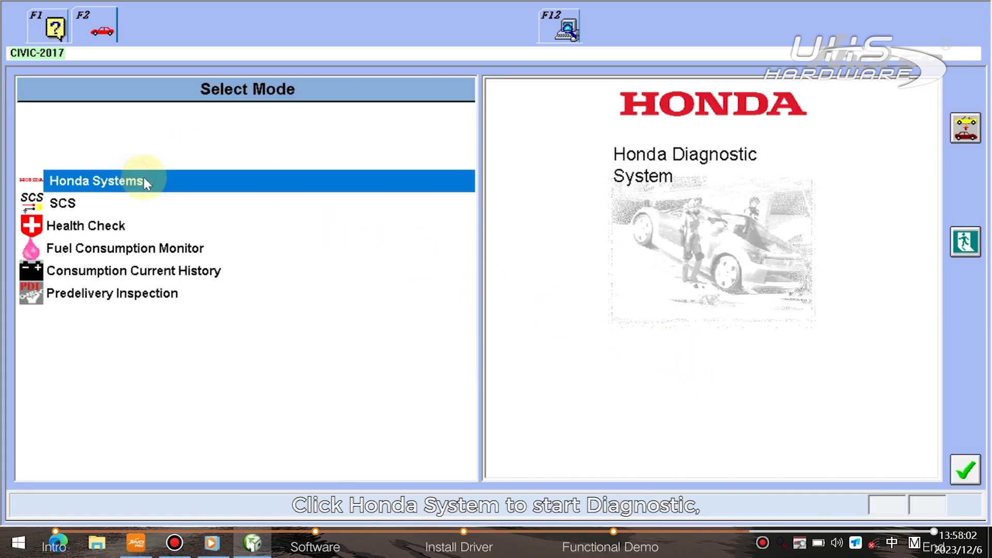
{"action": "left_click", "coordinate": [970, 478]}
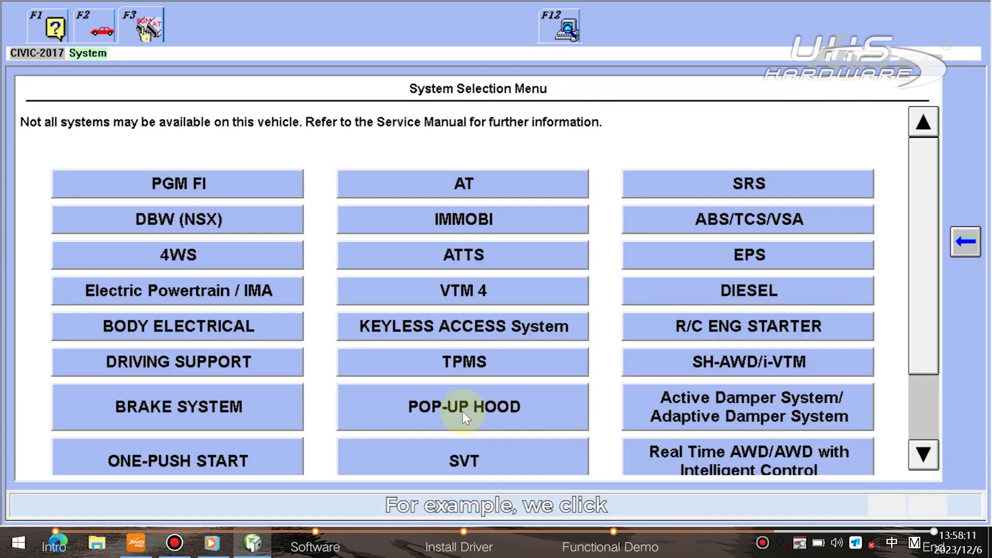
{"action": "left_click", "coordinate": [260, 457]}
{"action": "left_click", "coordinate": [961, 462]}
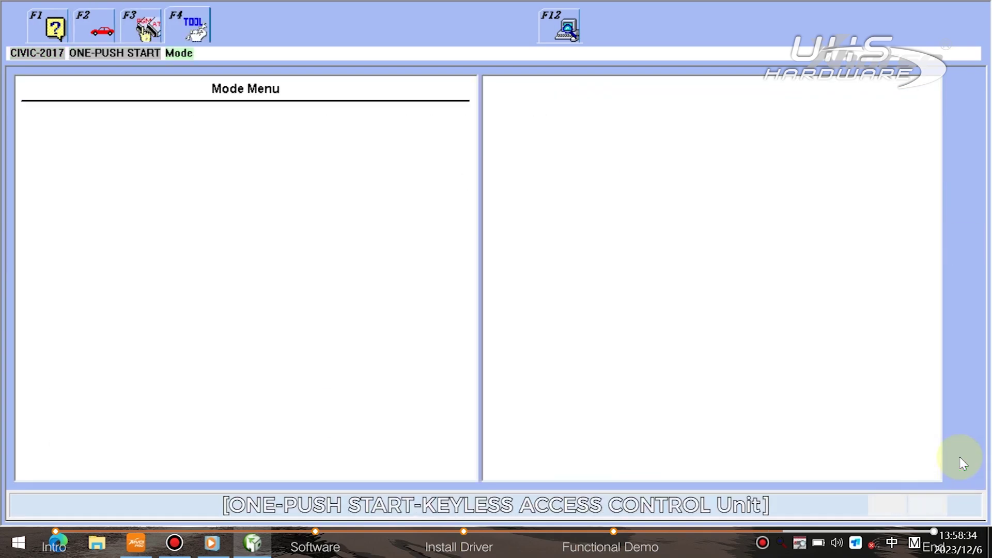
{"action": "left_click", "coordinate": [200, 255]}
{"action": "left_click", "coordinate": [965, 469]}
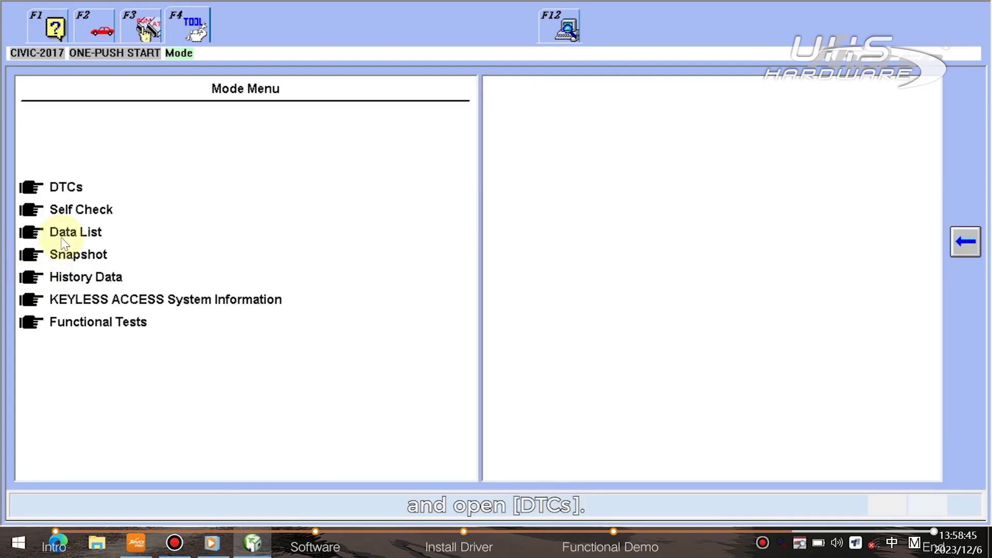
{"action": "left_click", "coordinate": [71, 192]}
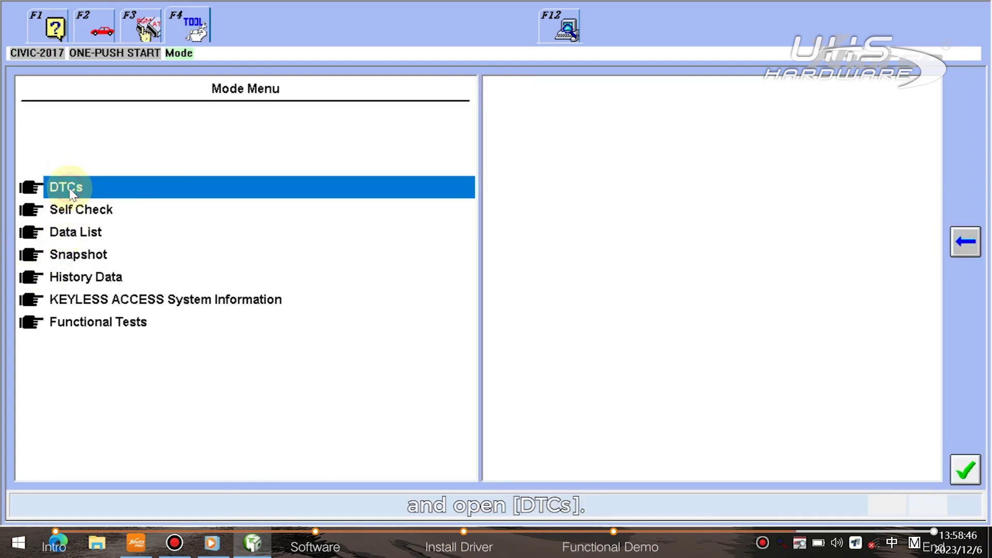
{"action": "left_click", "coordinate": [964, 470]}
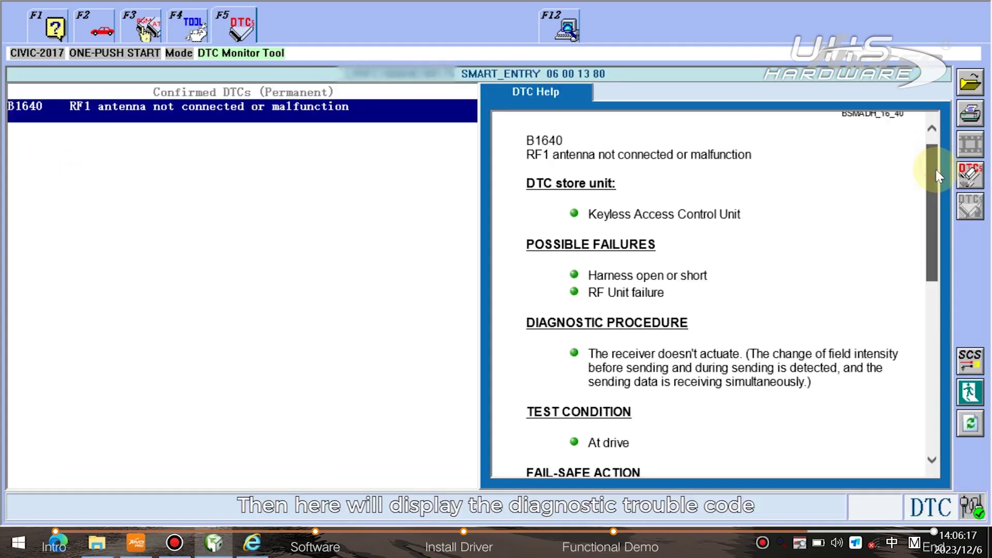
{"action": "mouse_move", "coordinate": [936, 170]}
{"action": "left_mouse_down"}
{"action": "mouse_move", "coordinate": [933, 252]}
{"action": "mouse_move", "coordinate": [947, 295]}
{"action": "mouse_move", "coordinate": [940, 380]}
{"action": "left_mouse_up"}
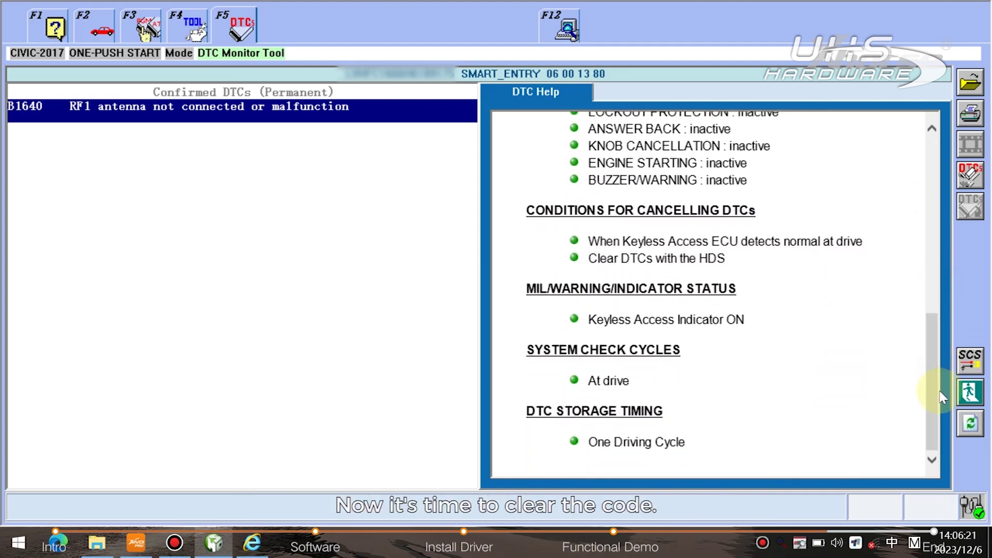
Step: Clear the B1640 trouble code so the list reads 'No DTC was found'
{"action": "left_click", "coordinate": [960, 203]}
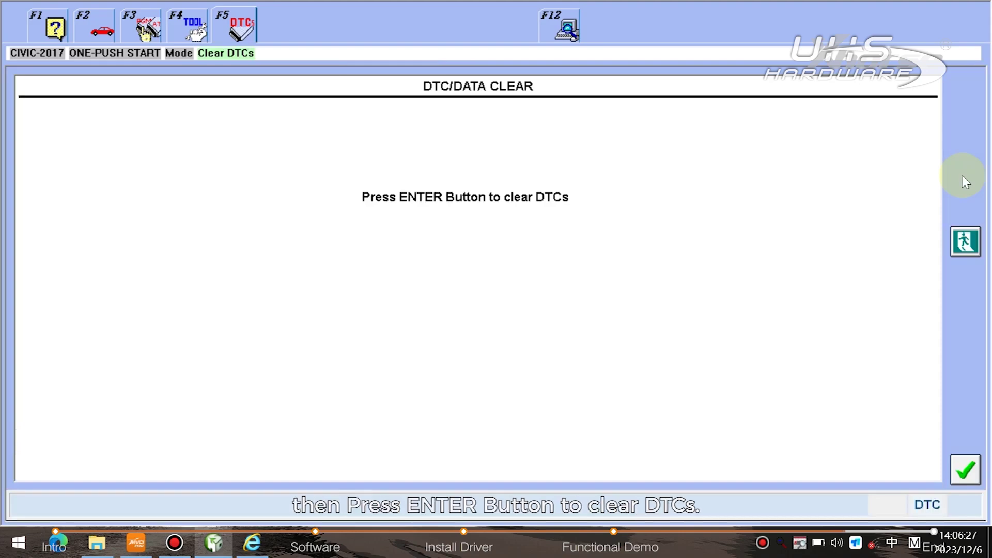
{"action": "key", "text": "Return"}
{"action": "left_click", "coordinate": [966, 469]}
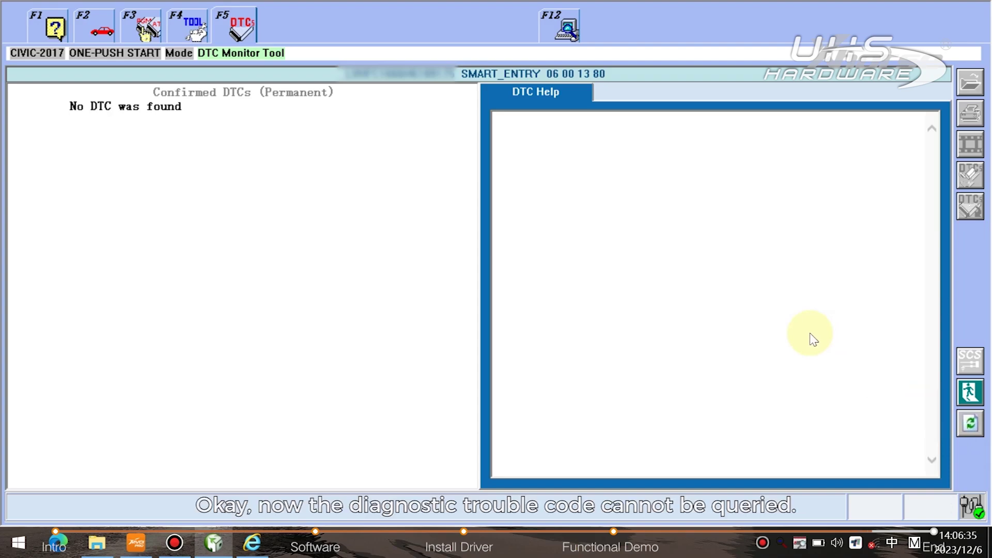
Step: Exit the DTC monitor and go back to the System Selection Menu
{"action": "left_click", "coordinate": [970, 392]}
{"action": "left_click", "coordinate": [966, 242]}
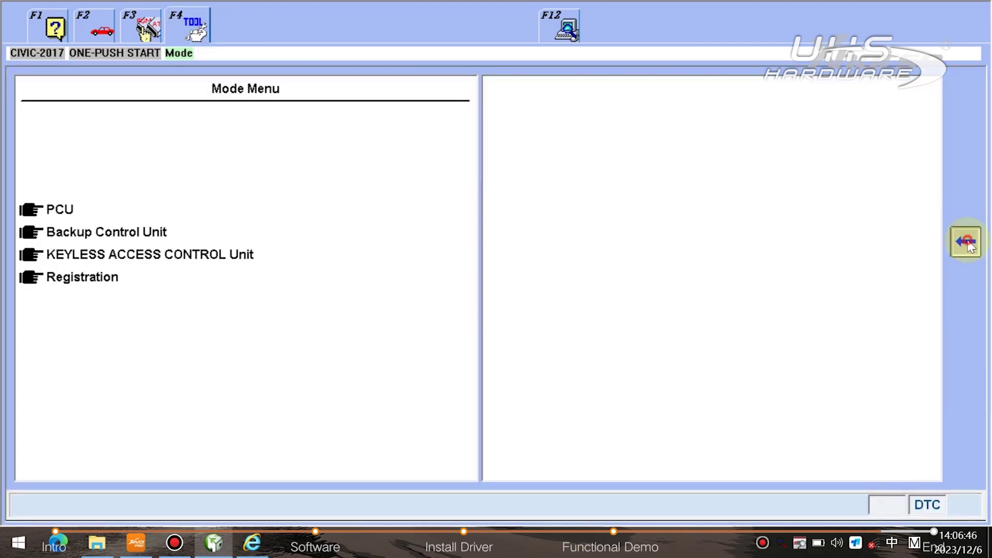
{"action": "left_click", "coordinate": [966, 241]}
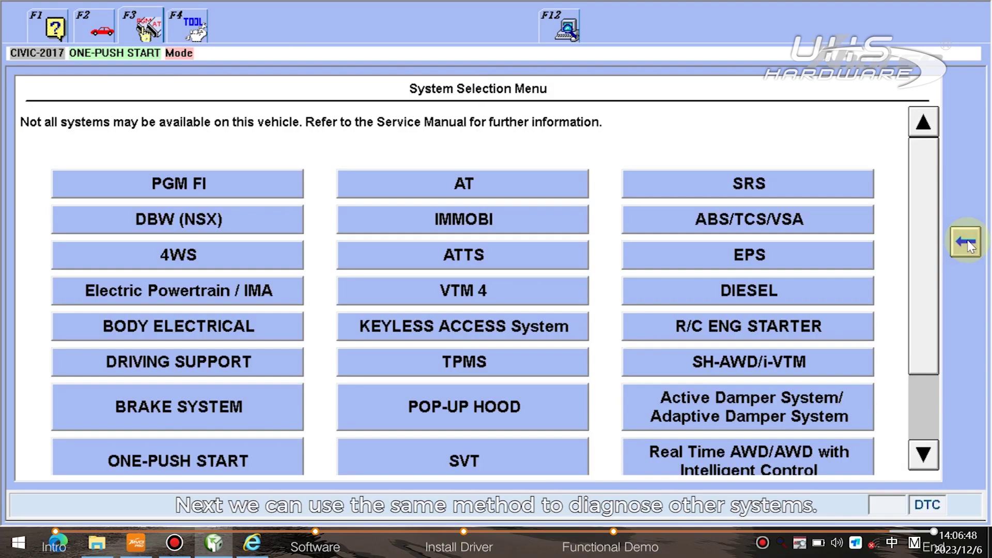